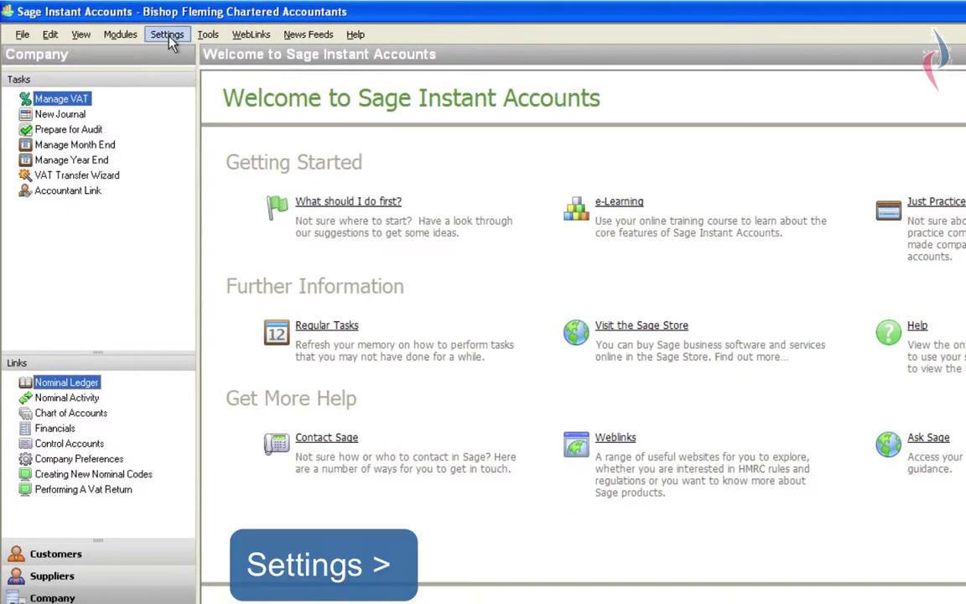
# Tick Enable e-VAT submissions on the Company Preferences VAT tab and check the Gateway User ID
pyautogui.click(168, 37)
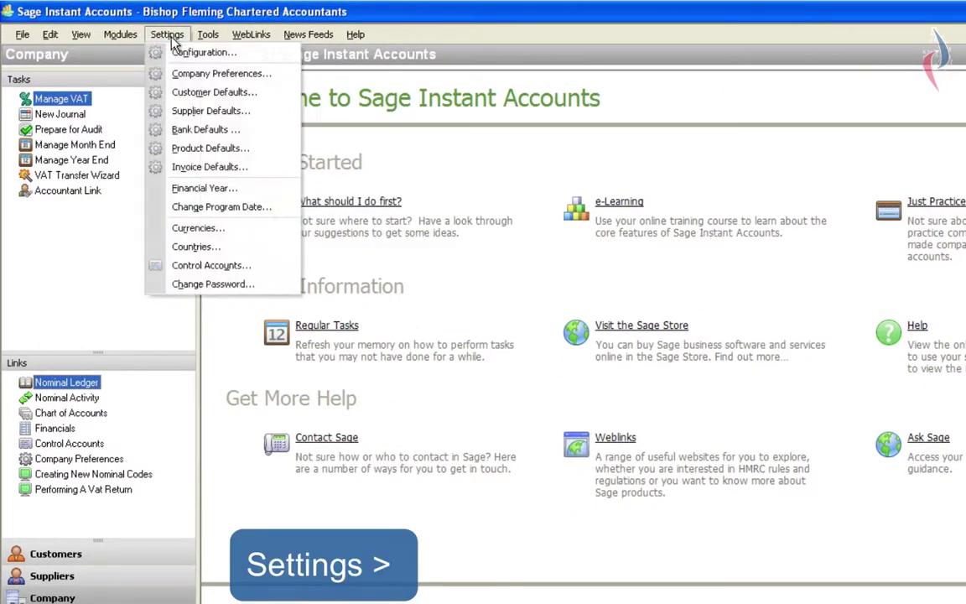
pyautogui.click(210, 74)
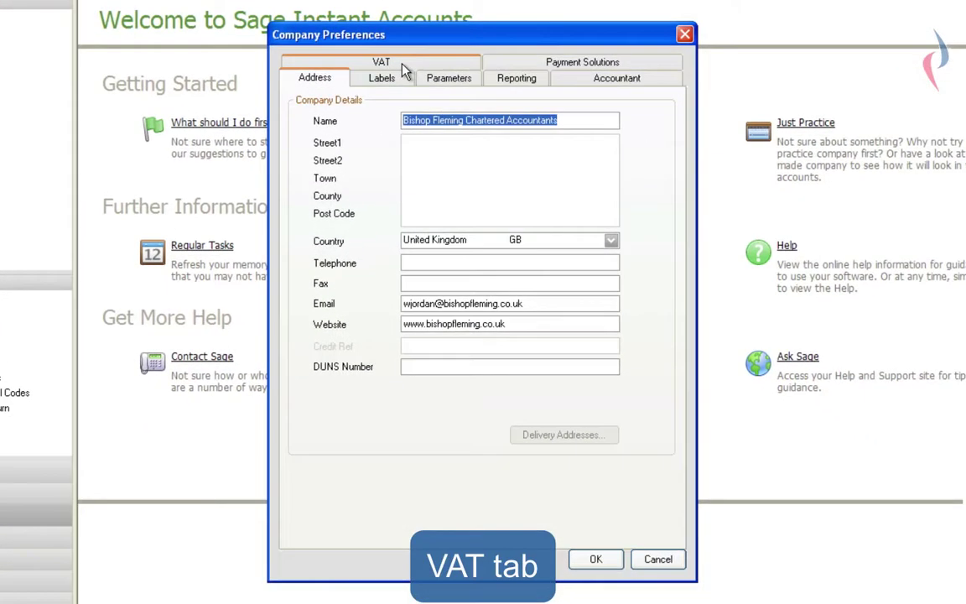
pyautogui.click(402, 65)
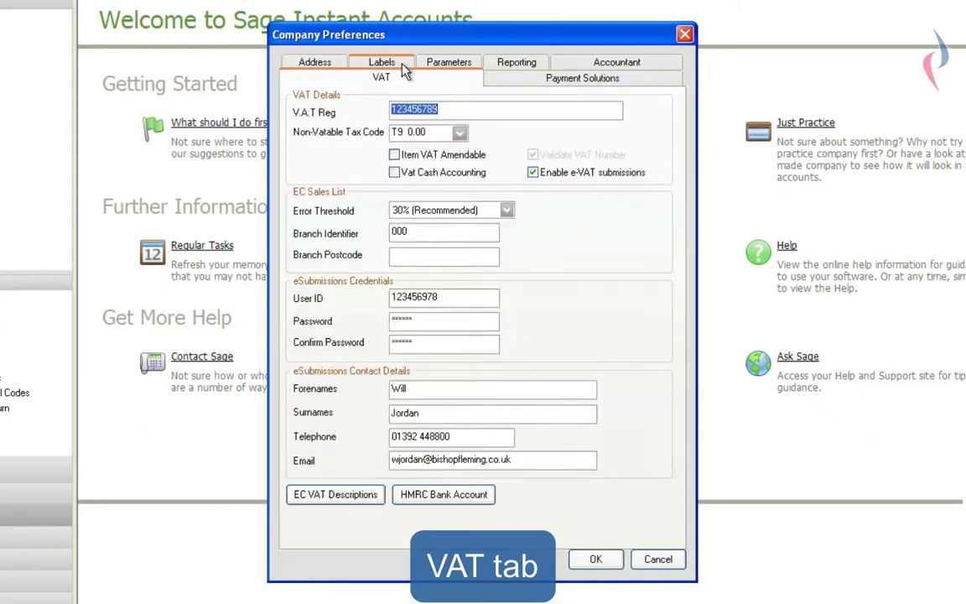
pyautogui.click(534, 174)
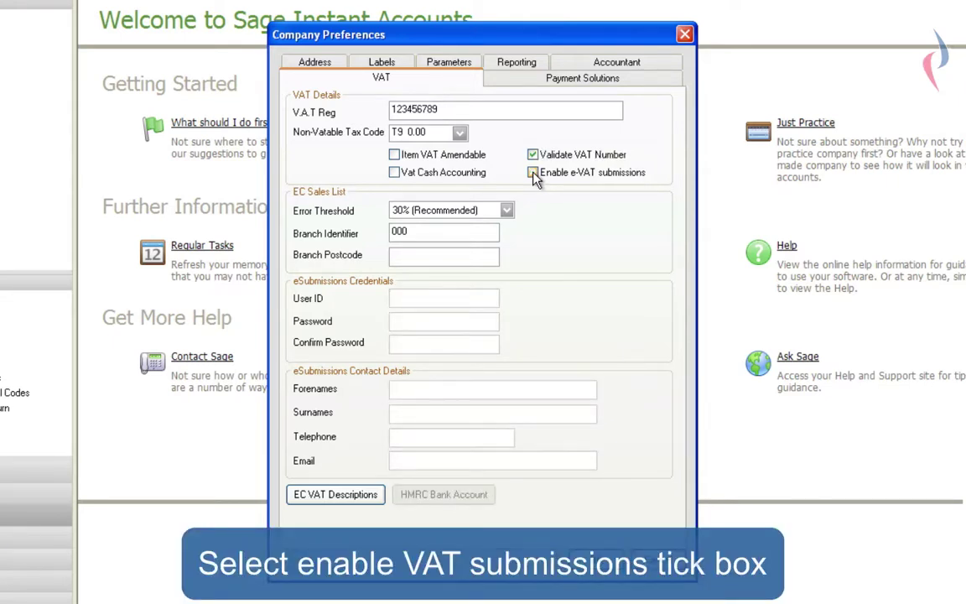
pyautogui.click(533, 173)
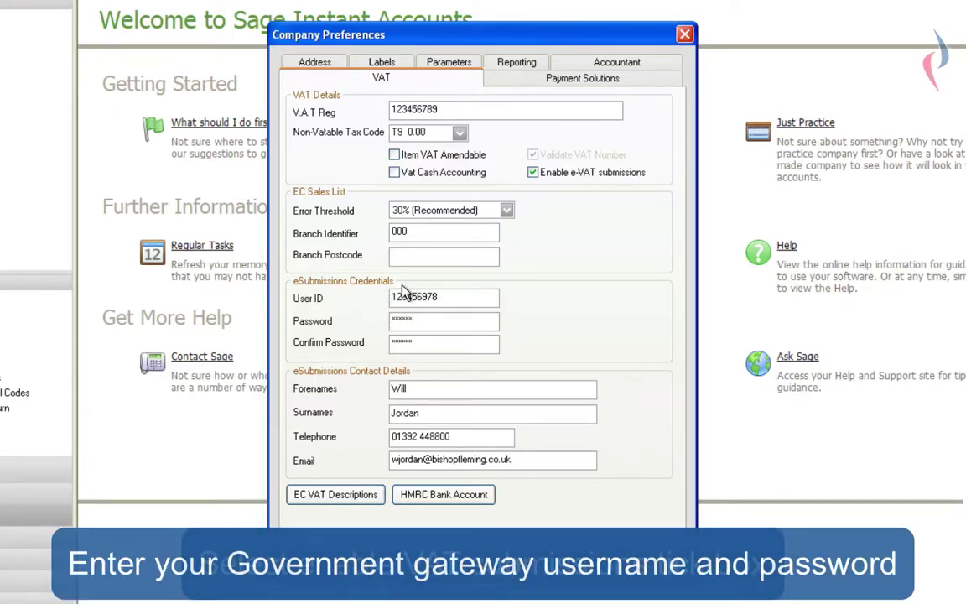
pyautogui.click(438, 296)
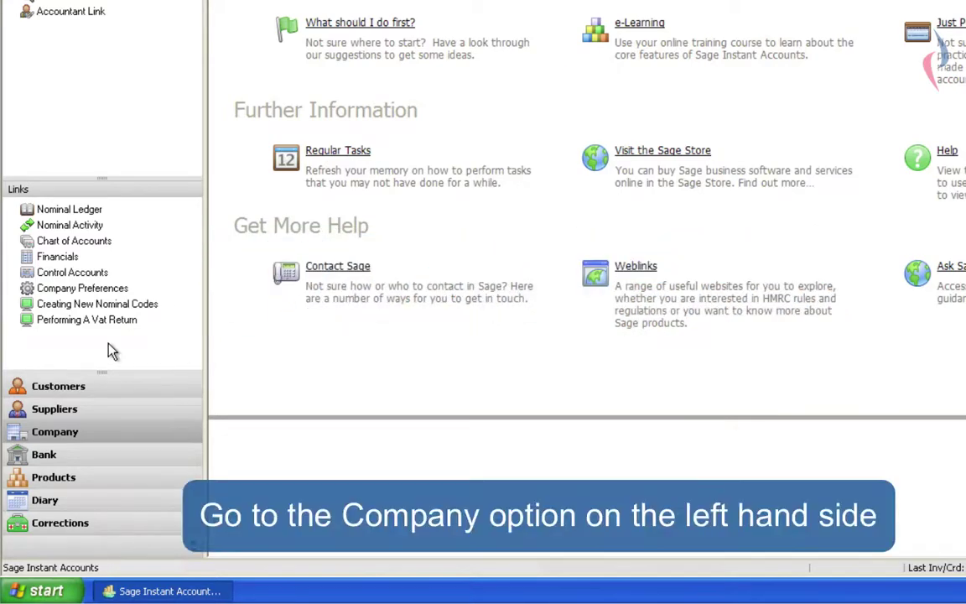
# Calculate a VAT return for 01/03/2010 to 31/03/2010, giving net VAT of 437.50
pyautogui.click(75, 436)
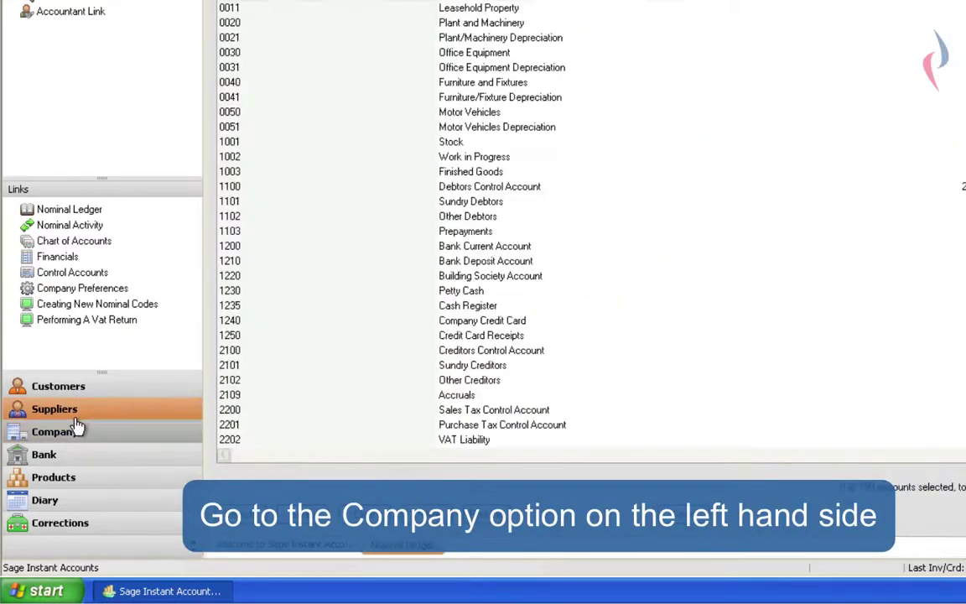
pyautogui.click(65, 37)
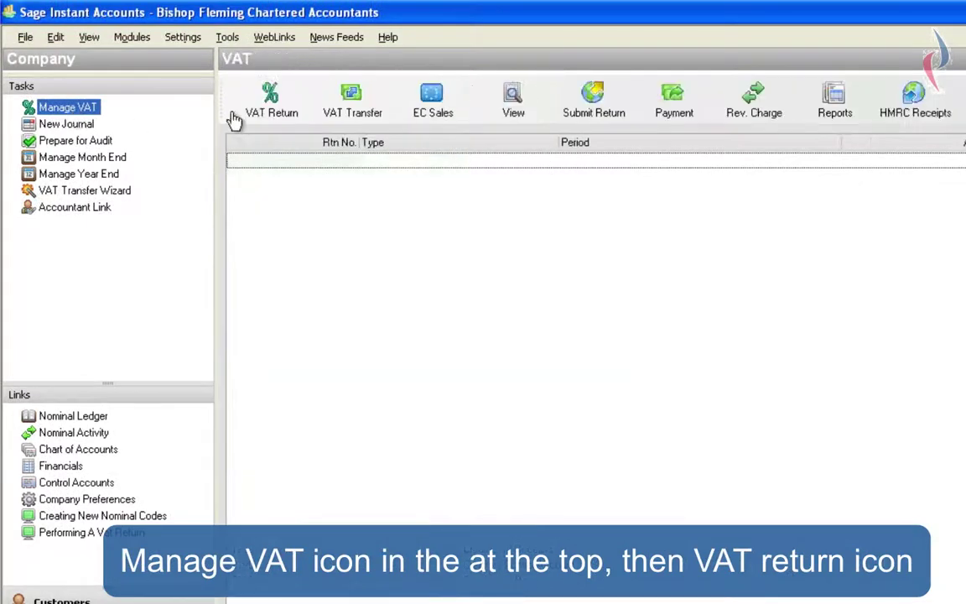
pyautogui.click(281, 112)
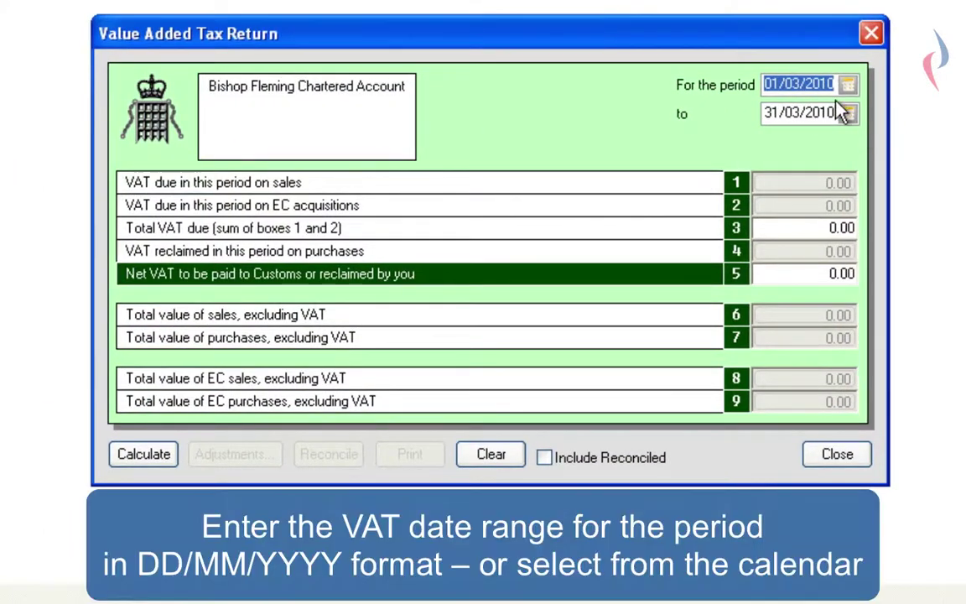
pyautogui.click(133, 461)
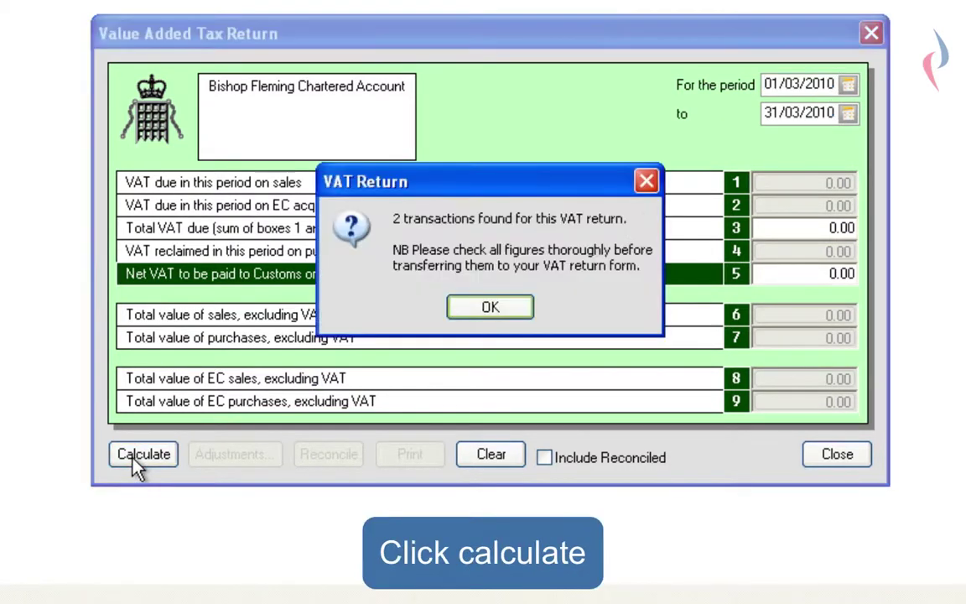
pyautogui.click(488, 308)
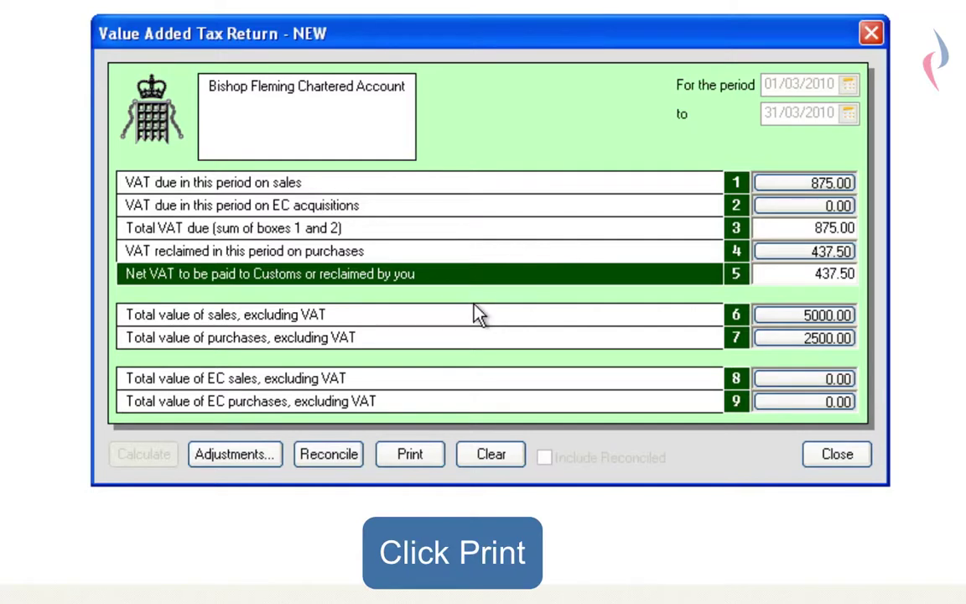
# Look over the VAT return report options, then reconcile the return so it lists as return 5, Pending
pyautogui.click(404, 457)
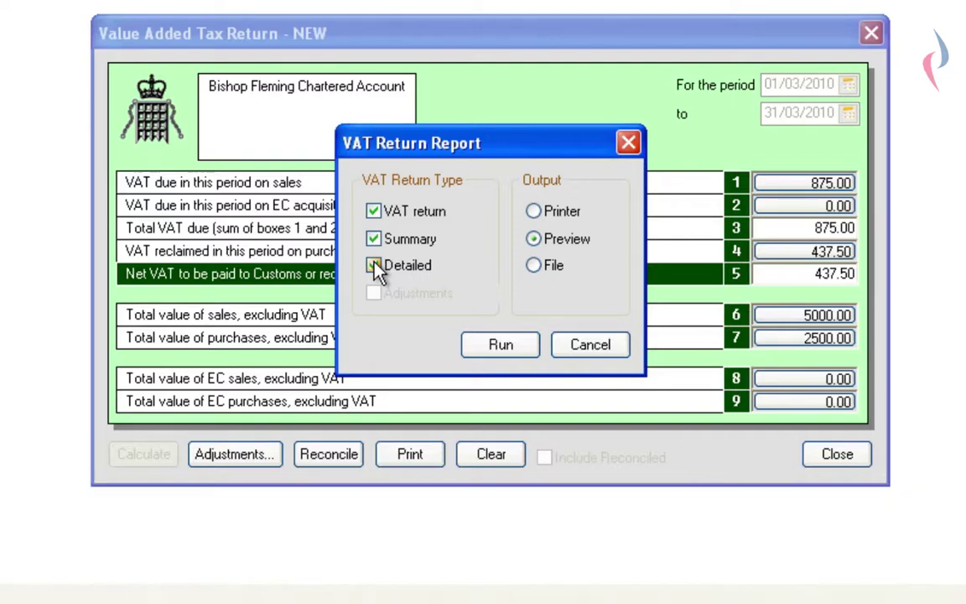
pyautogui.click(597, 345)
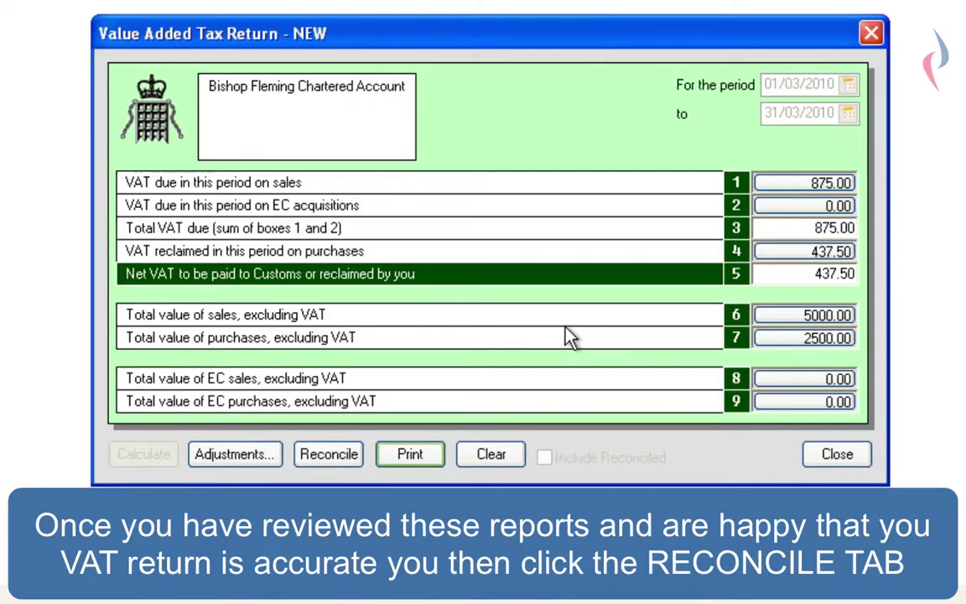
pyautogui.click(336, 457)
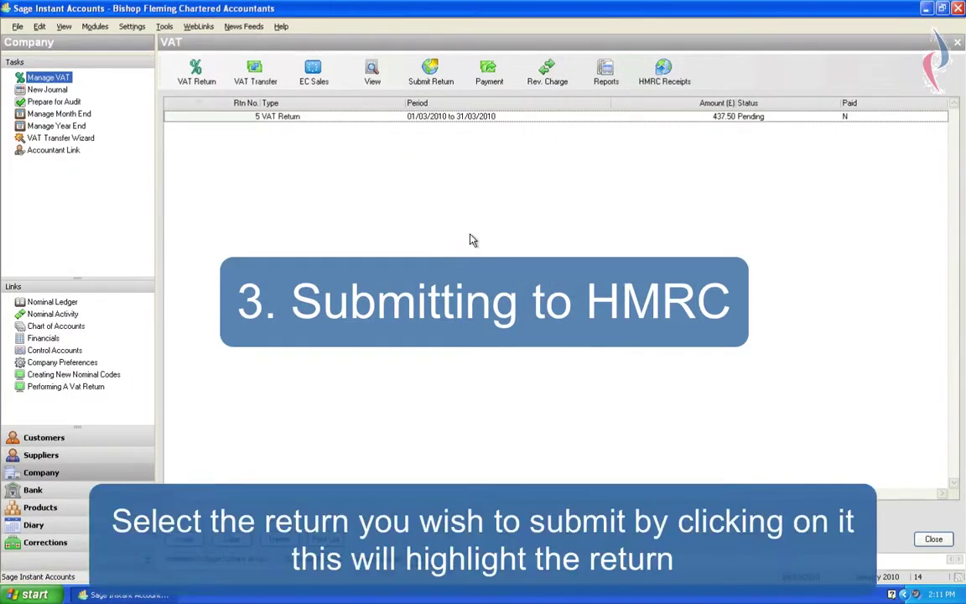
# Select pending VAT return 5 and begin its internet submission
pyautogui.click(451, 123)
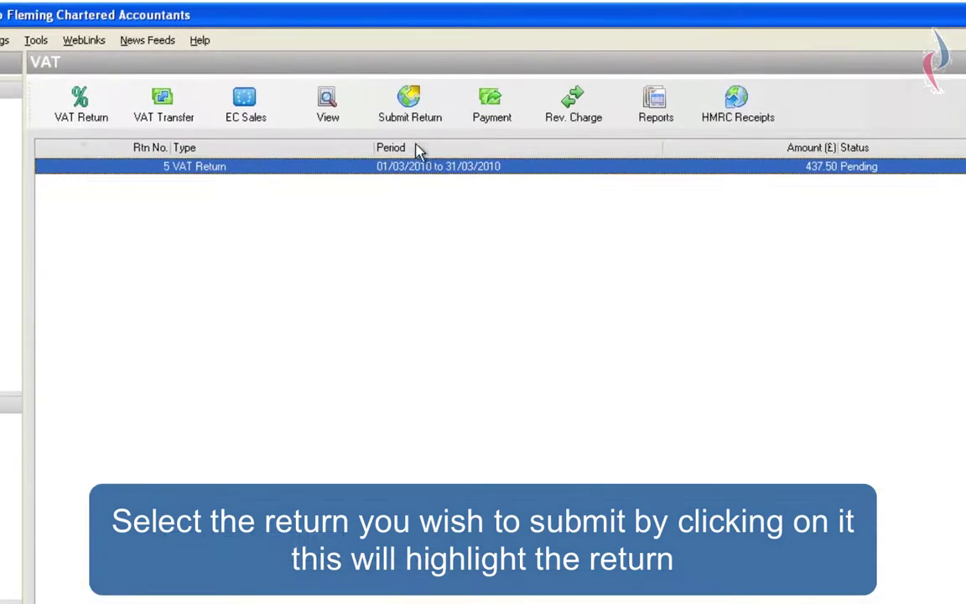
pyautogui.click(413, 107)
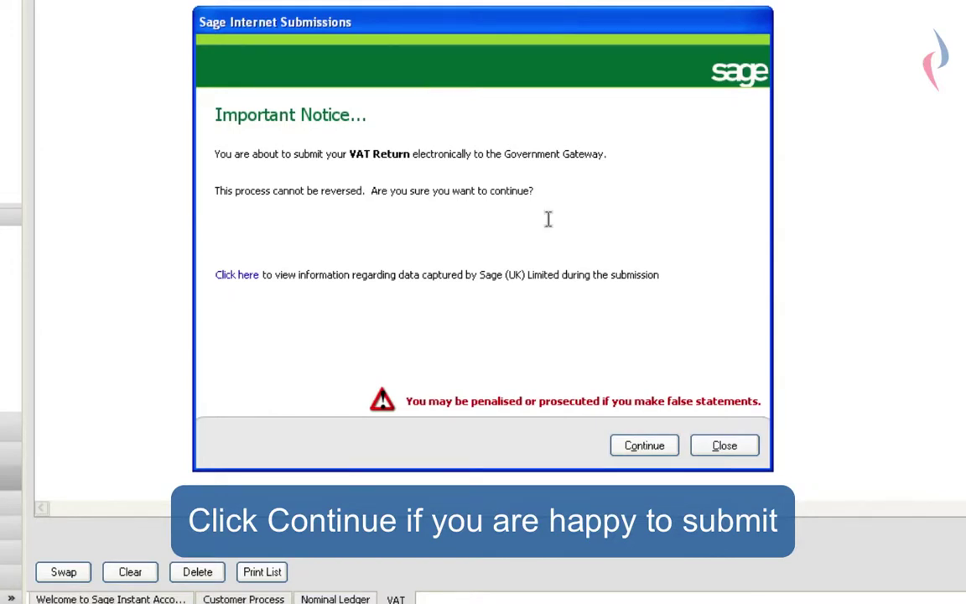
# Accept the notice and submit return 5 to HMRC through the Government Gateway
pyautogui.click(660, 454)
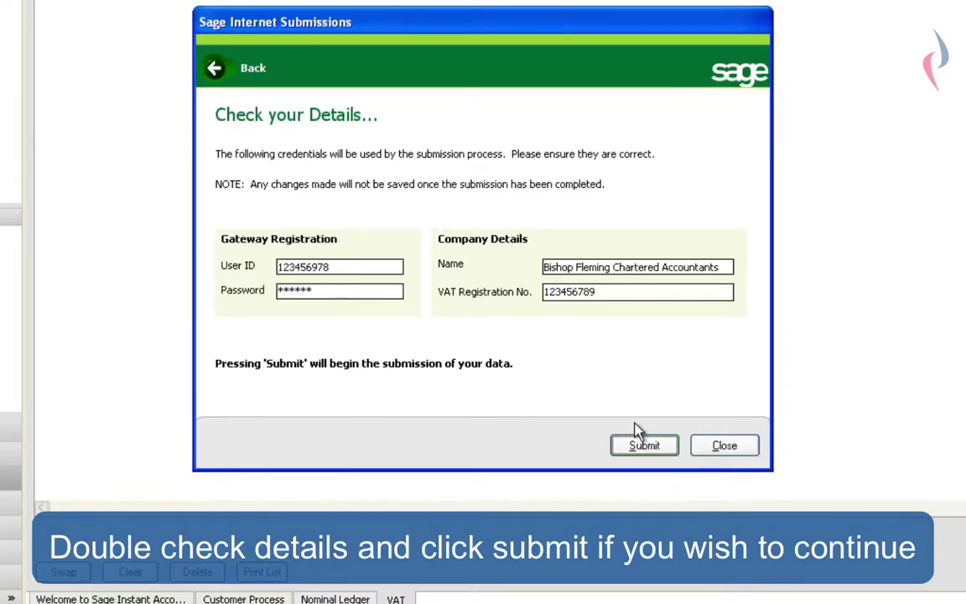
pyautogui.click(665, 451)
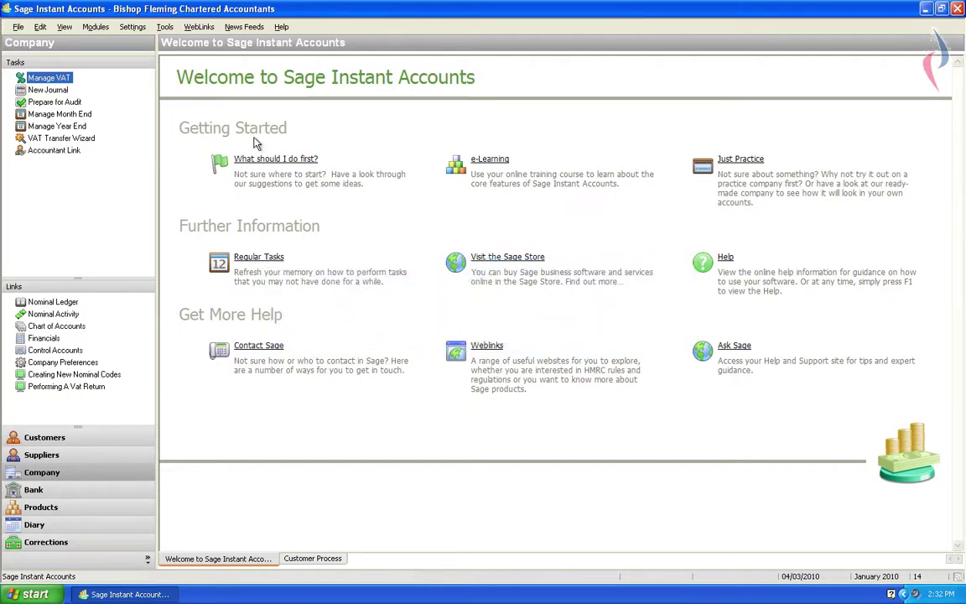
# Start a company data backup and run the pre-backup data check, which finds 0 errors
pyautogui.click(17, 26)
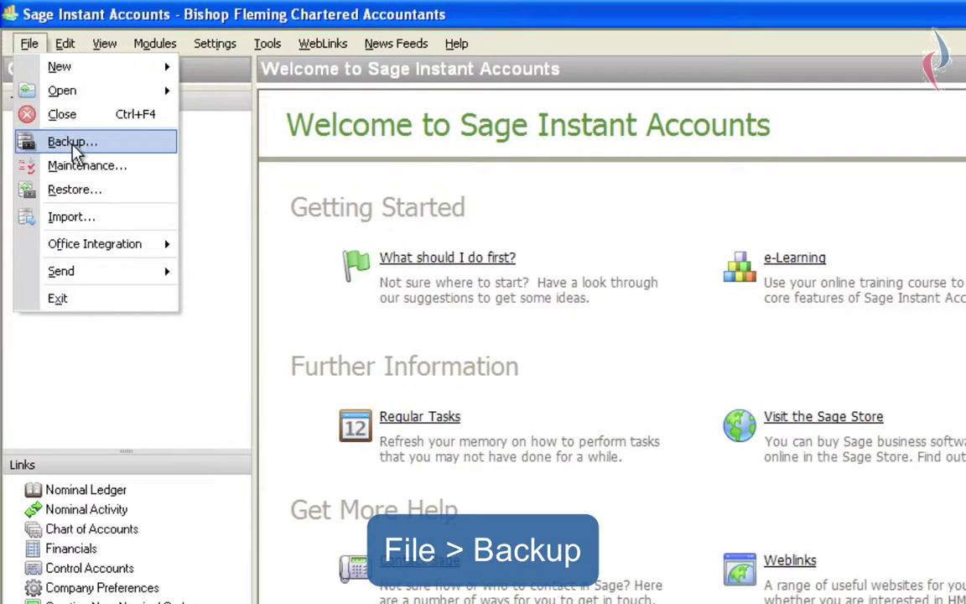
pyautogui.click(73, 144)
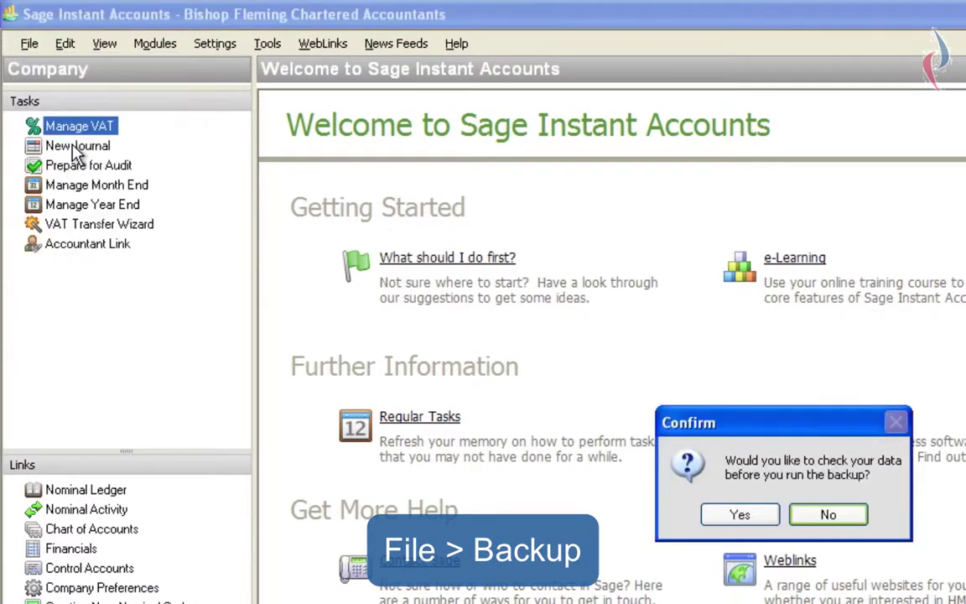
pyautogui.click(726, 518)
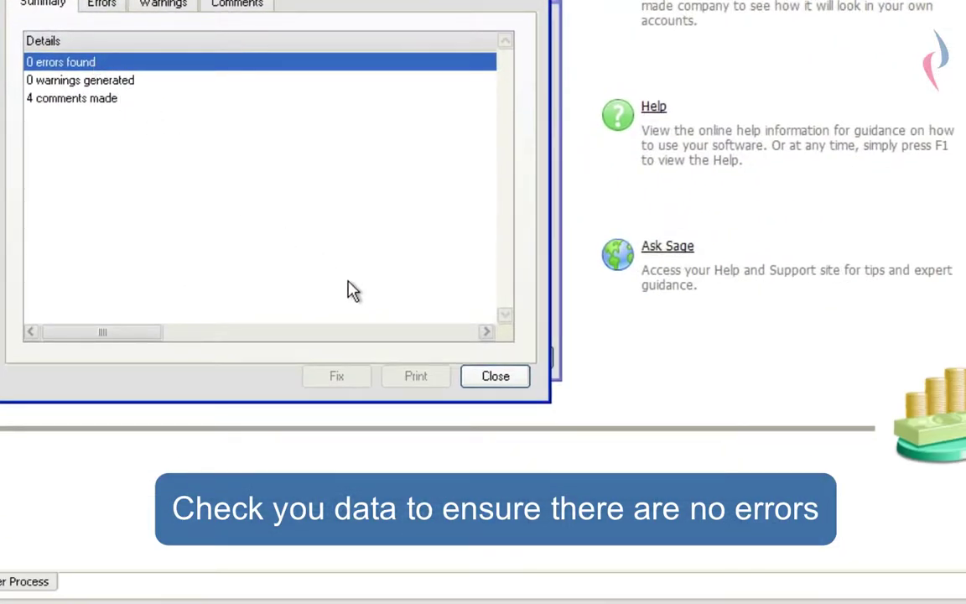
pyautogui.click(494, 377)
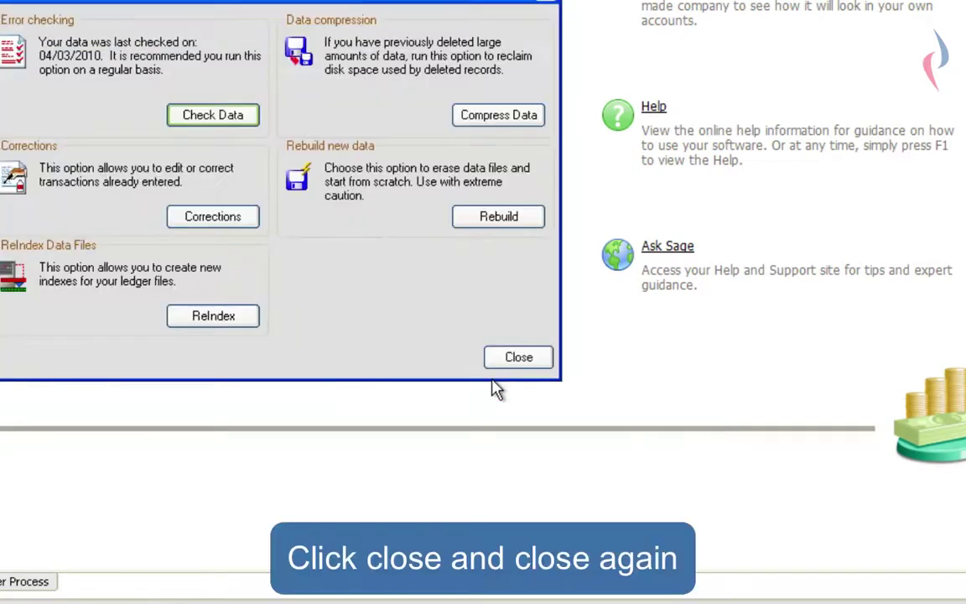
pyautogui.click(519, 358)
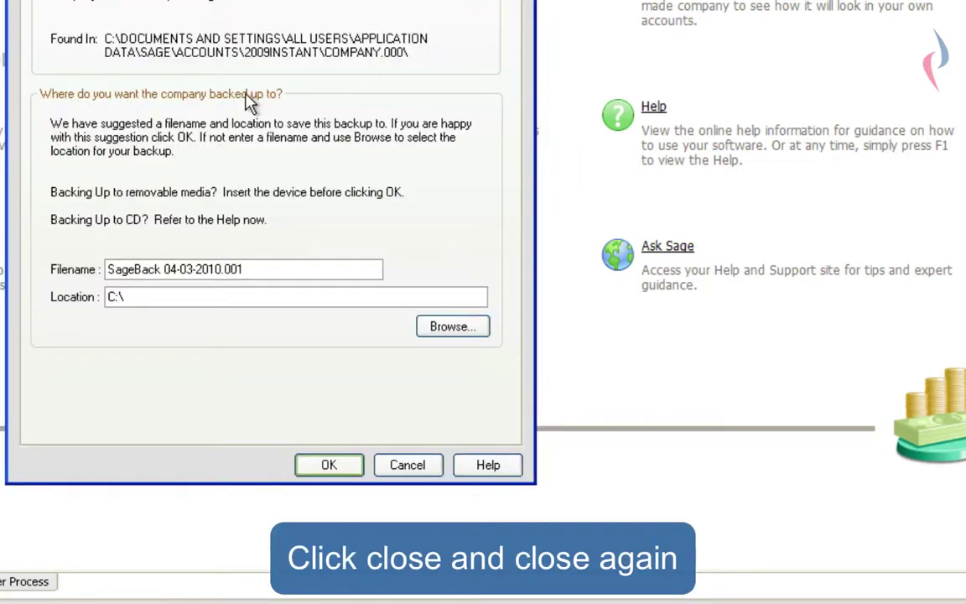
# Name the backup 'SageBack 14 04-03-2010.001' and set its location to Local Disk C:\
pyautogui.click(162, 270)
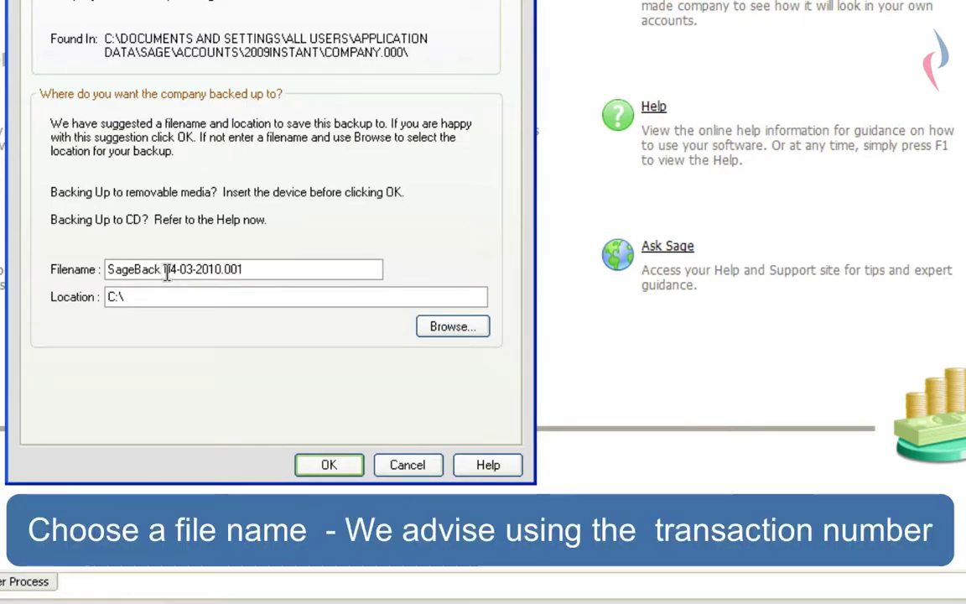
pyautogui.write('14')
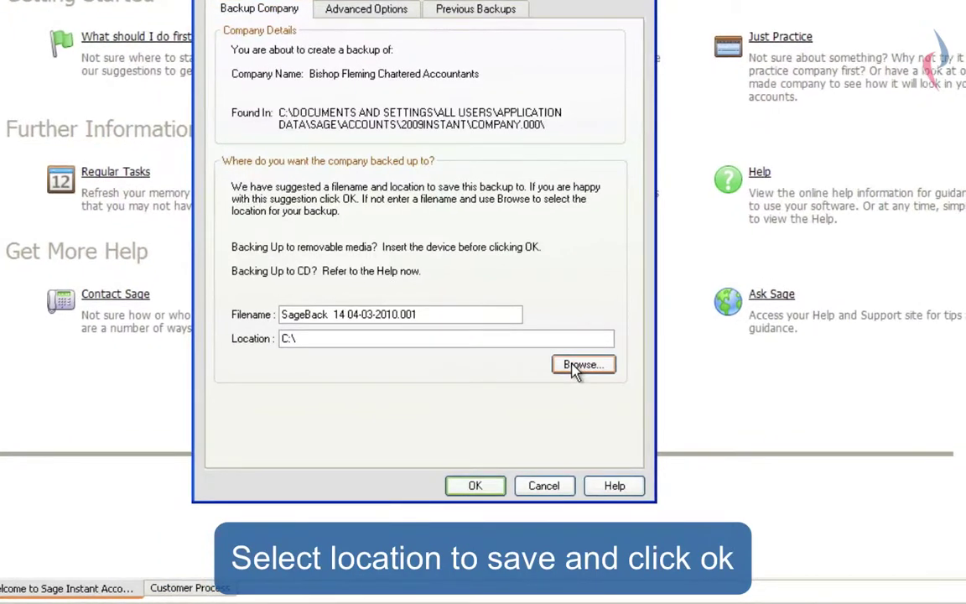
pyautogui.click(627, 387)
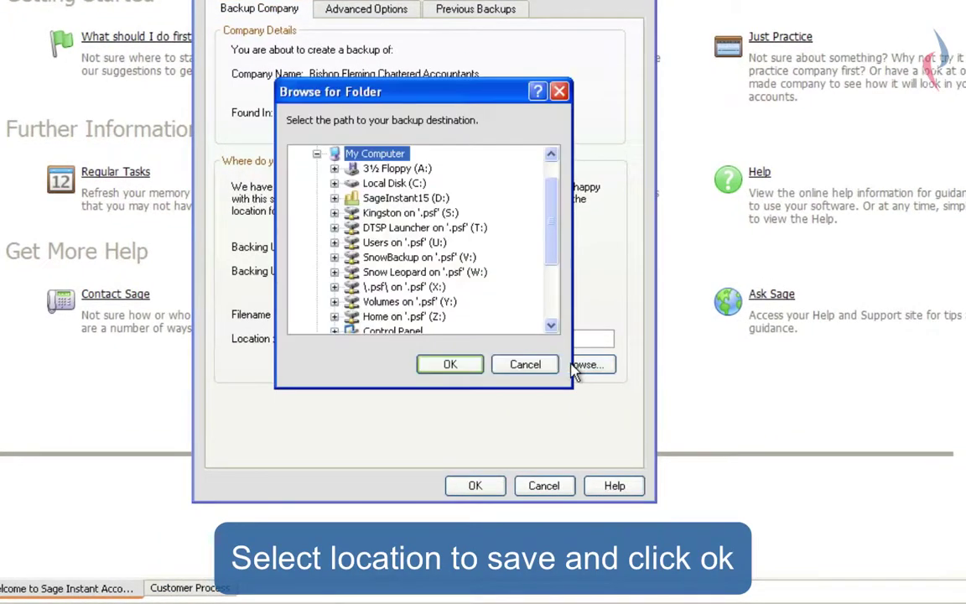
pyautogui.click(390, 187)
pyautogui.doubleClick(390, 186)
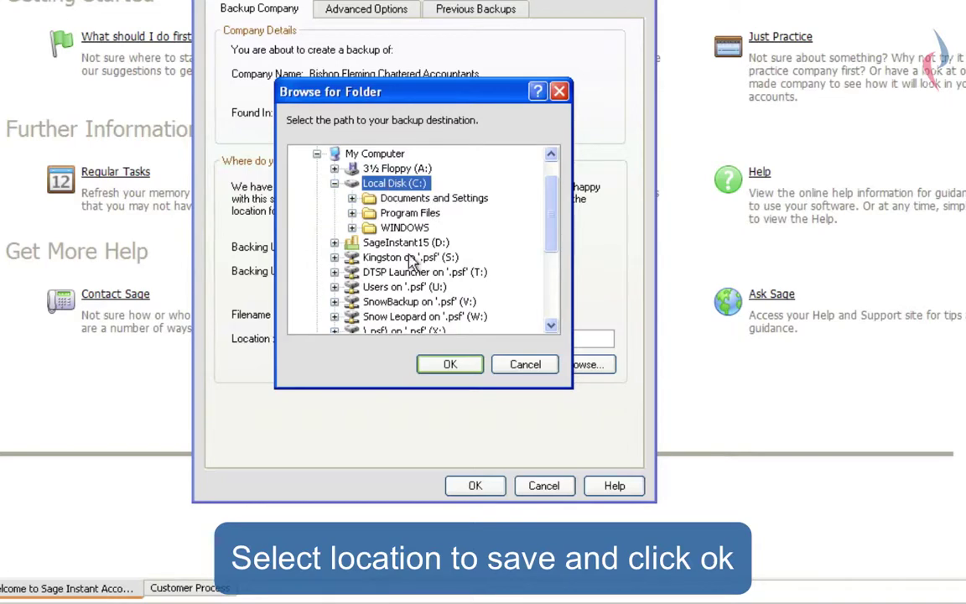
pyautogui.click(444, 366)
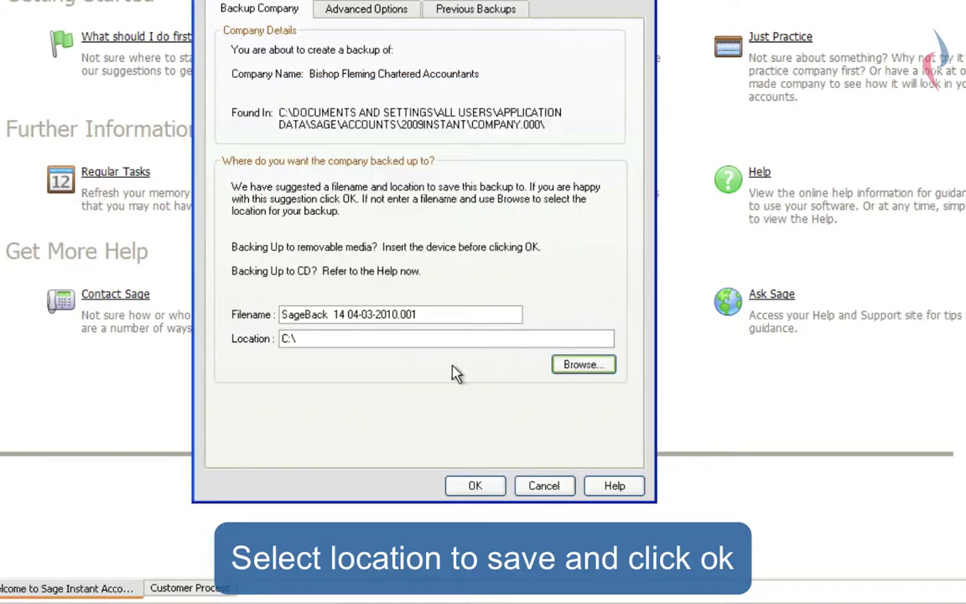
# Review the Advanced Options file types, then run the backup to completion
pyautogui.click(379, 17)
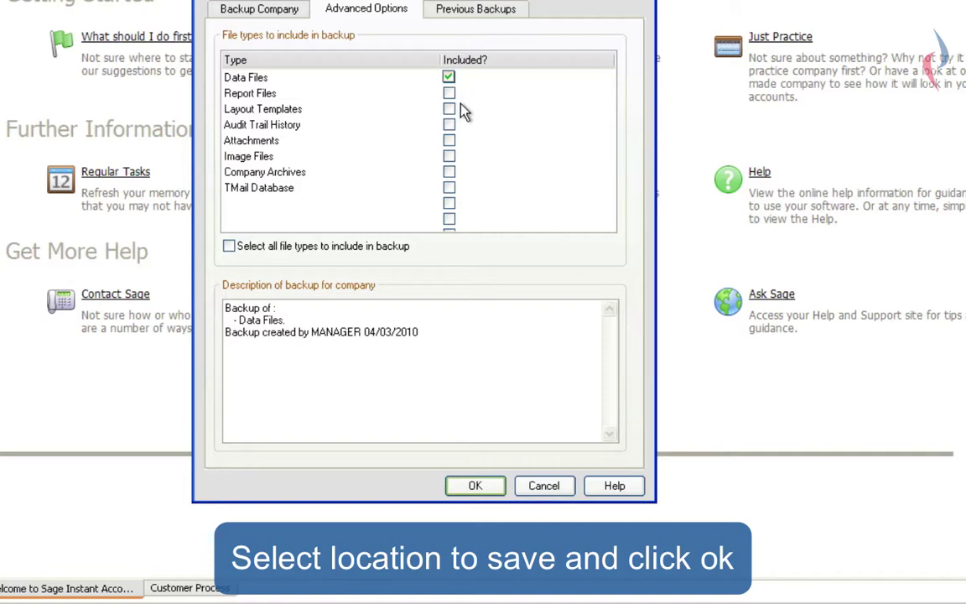
pyautogui.click(270, 8)
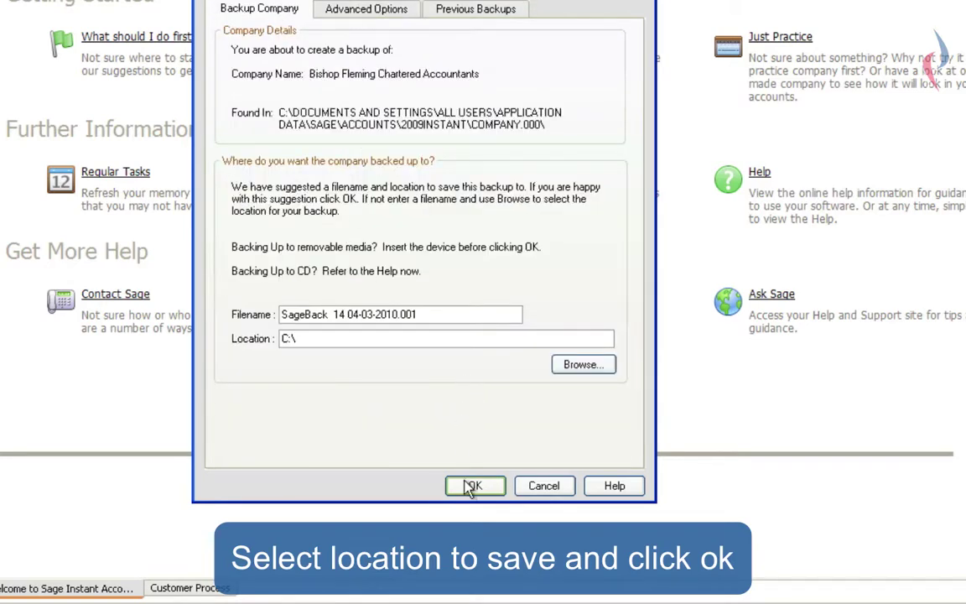
pyautogui.click(474, 485)
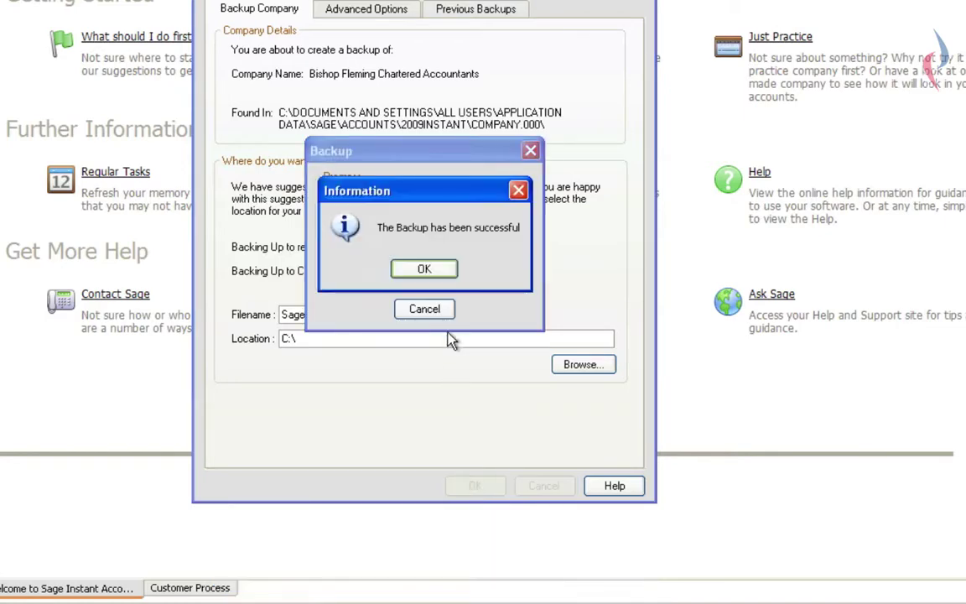